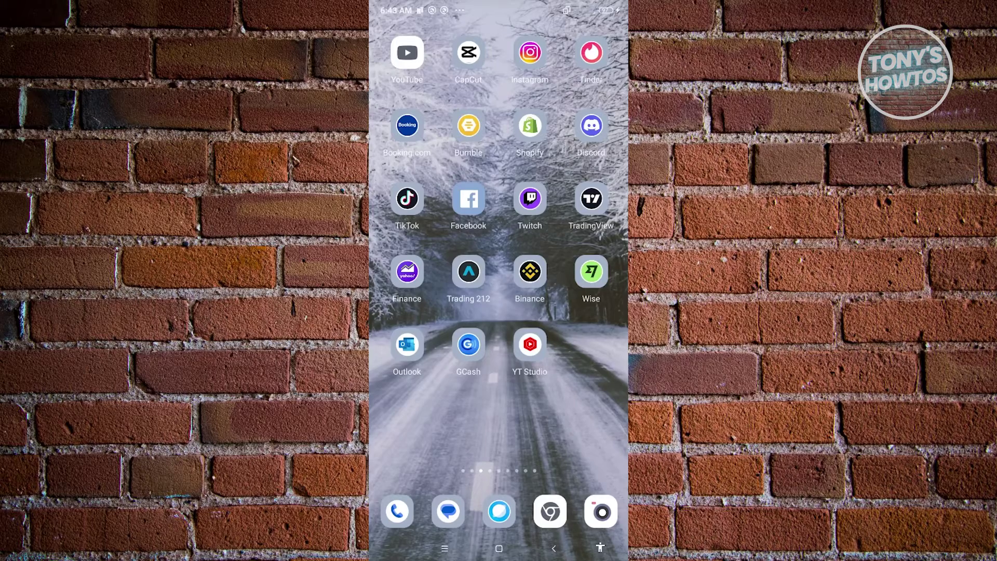
- Launch Instagram to its home feed, then return to the home screen
{"action": "left_click", "coordinate": [529, 52]}
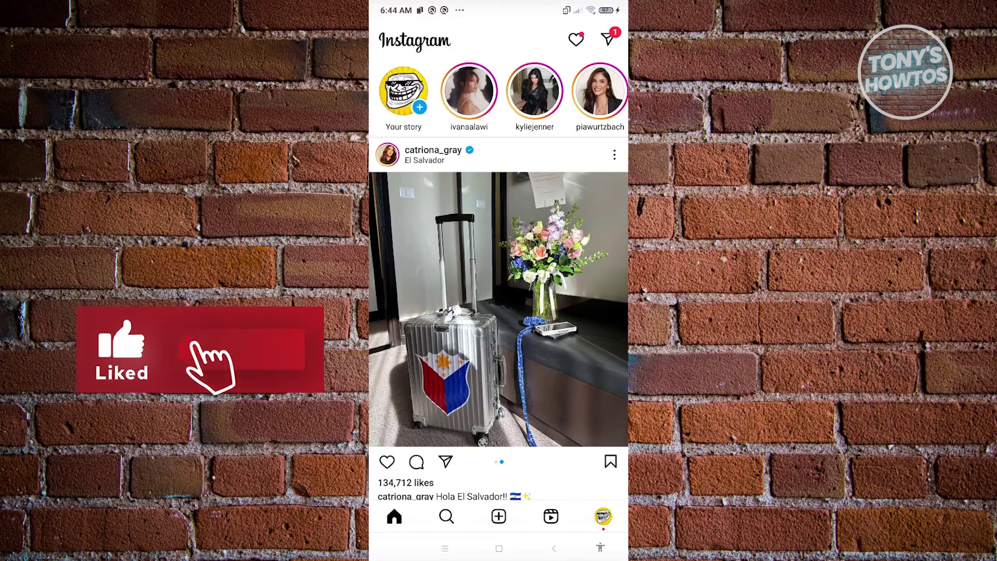
{"action": "key", "text": "Home"}
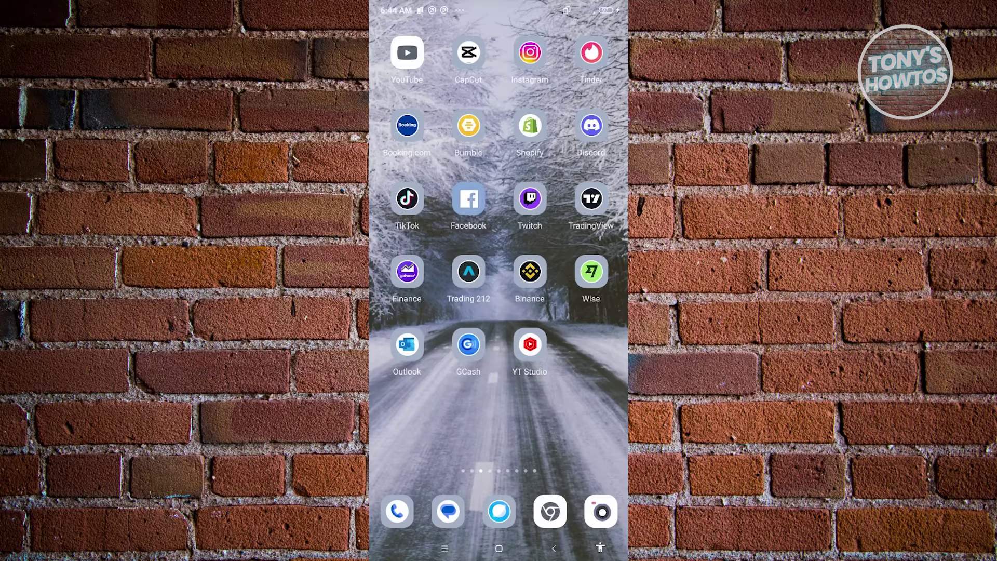
- Bring up the Instagram icon's quick options menu
{"action": "left_click", "coordinate": [530, 52]}
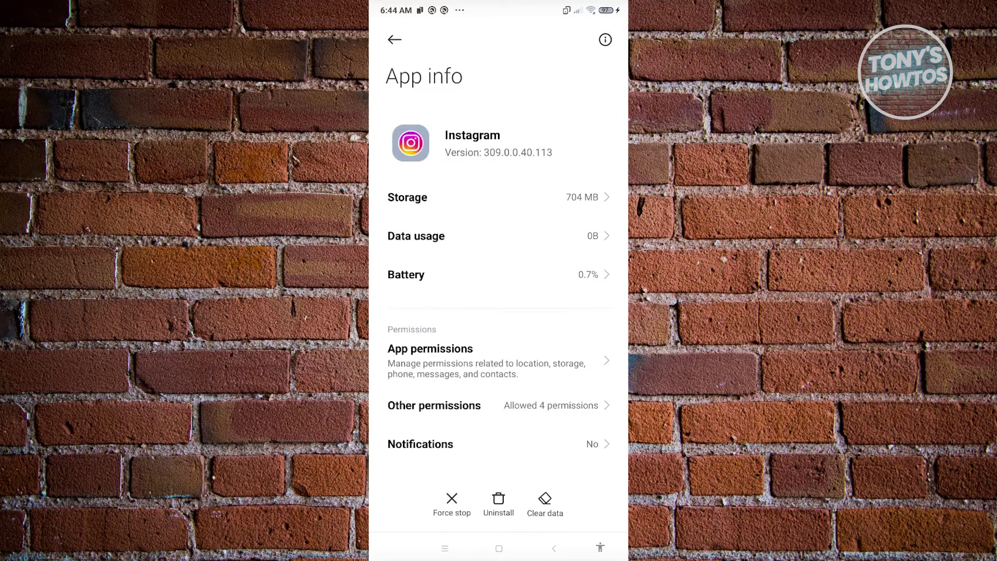
- Clear only Instagram's cache under Clear data, confirming with OK
{"action": "left_click", "coordinate": [545, 502]}
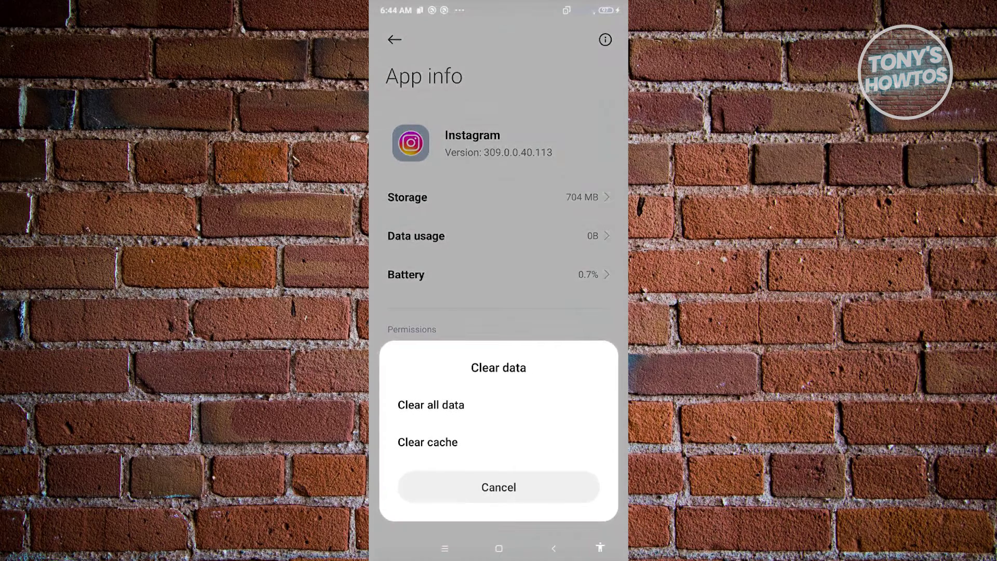
{"action": "left_click", "coordinate": [427, 441]}
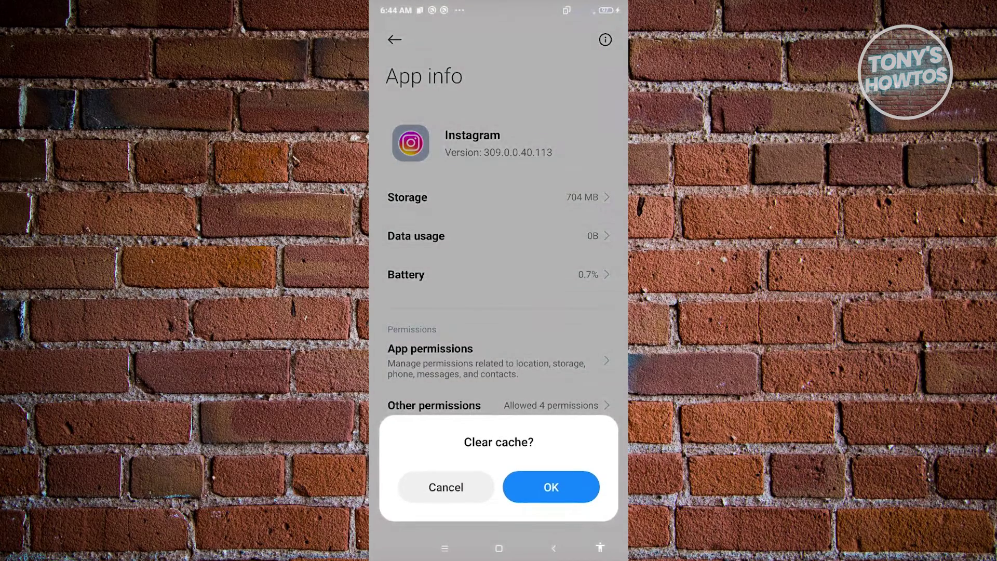
{"action": "left_click", "coordinate": [552, 486]}
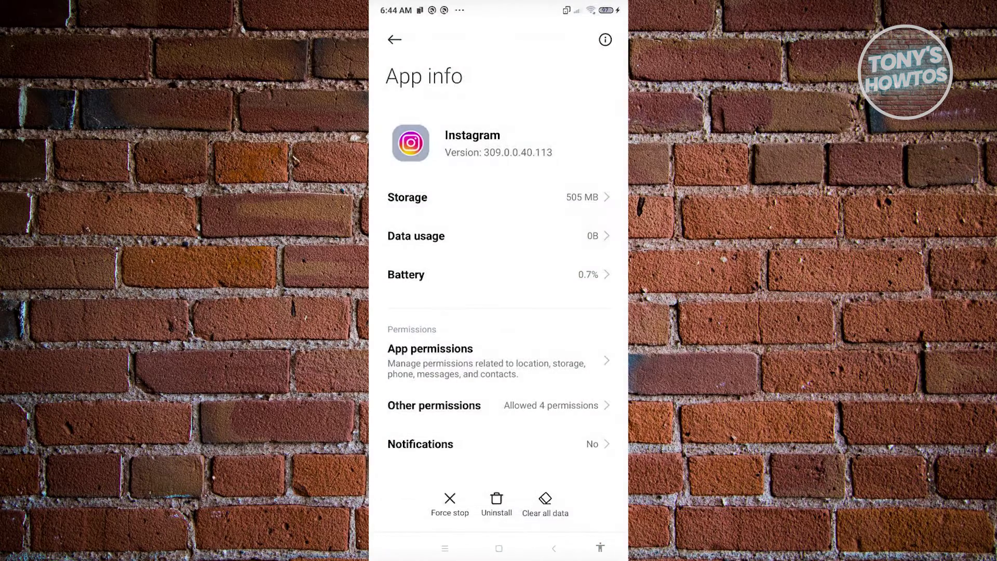